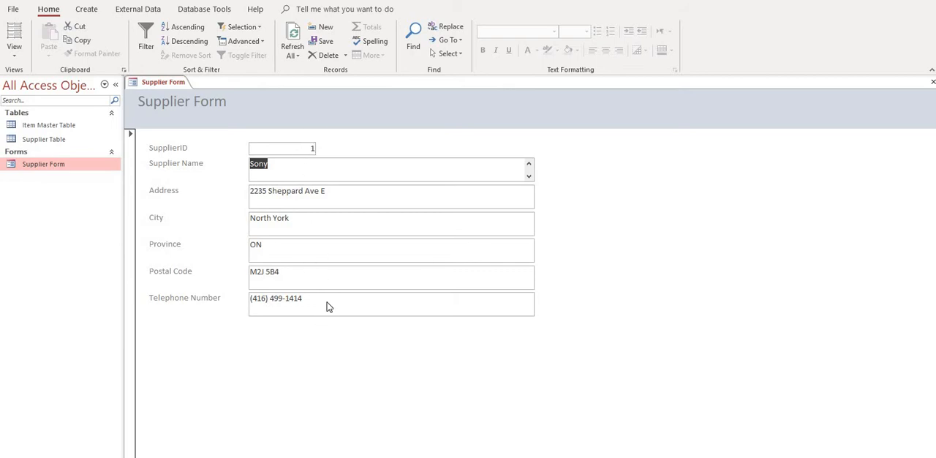
Review the records in the Item Master Table, and close both that table and the Supplier Form
double_click(35, 125)
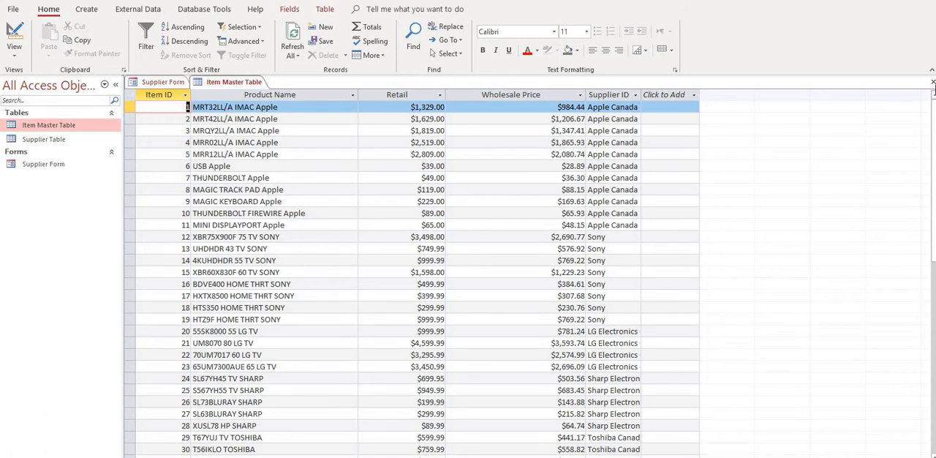
left_click(932, 85)
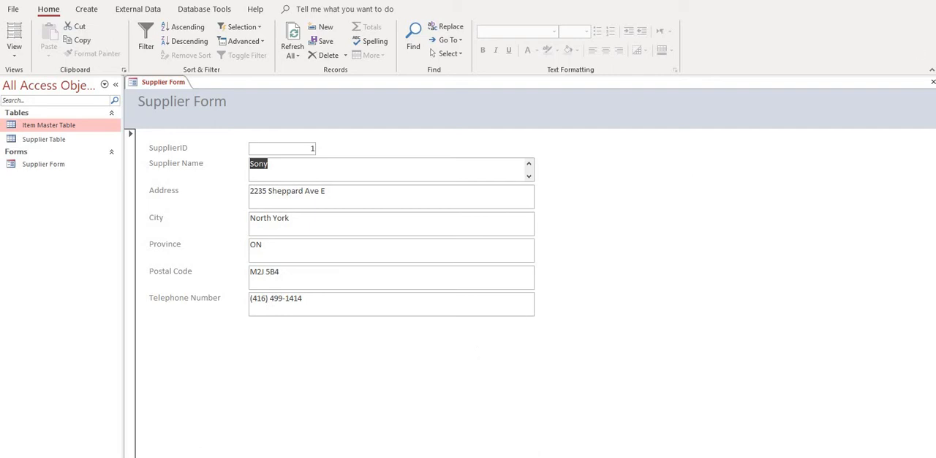
left_click(933, 81)
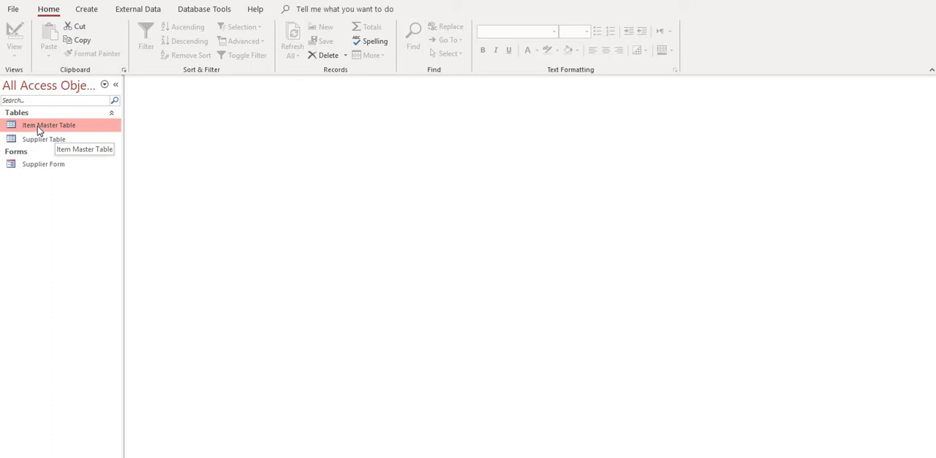
Start the Form Wizard and include all fields of the Item Master Table in the form
left_click(86, 9)
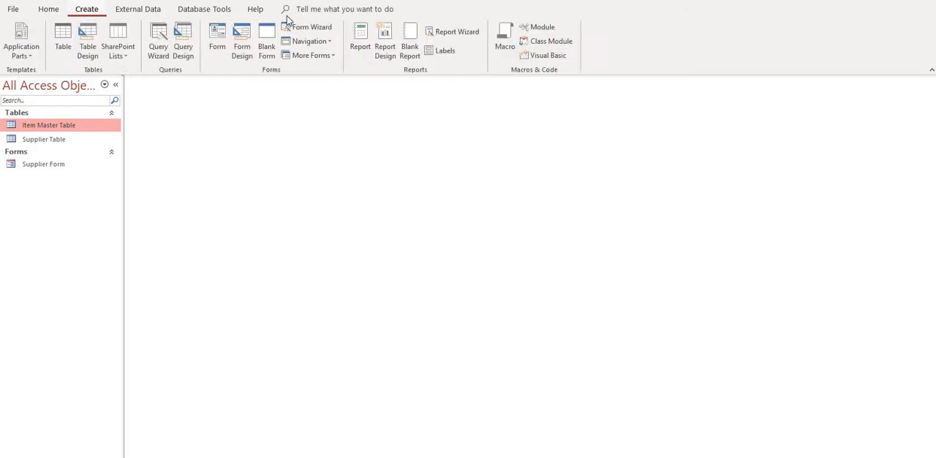
left_click(315, 31)
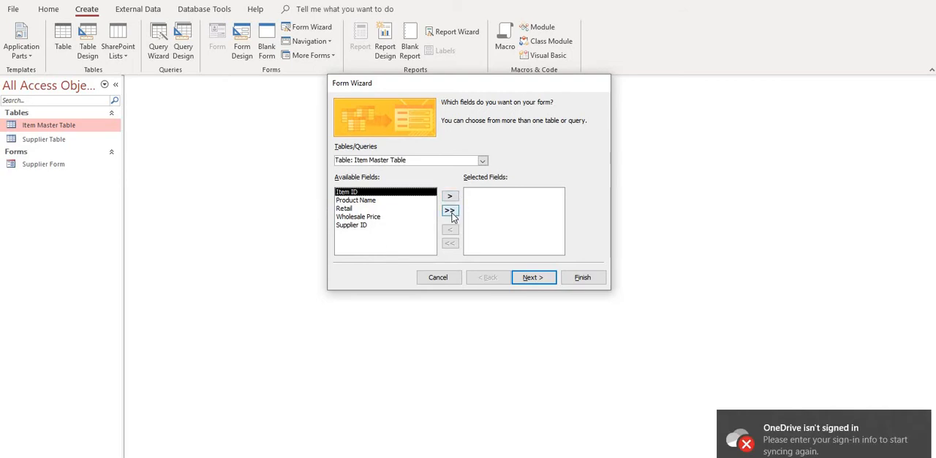
left_click(451, 211)
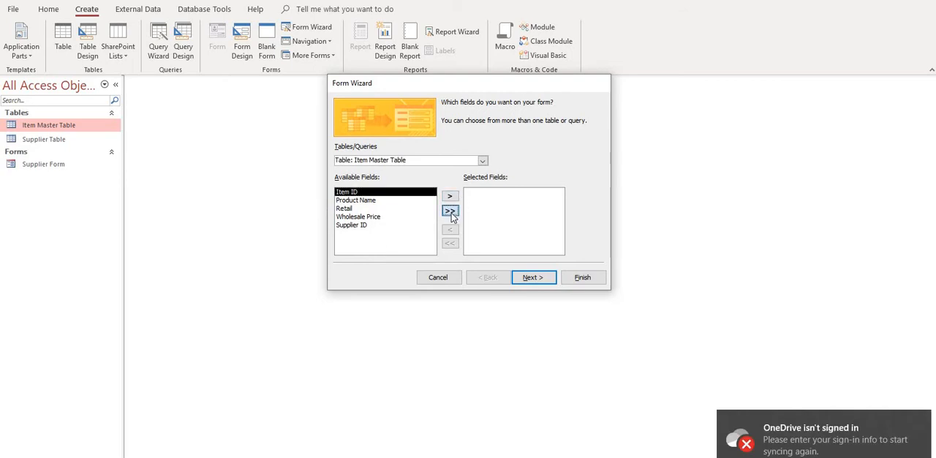
left_click(542, 285)
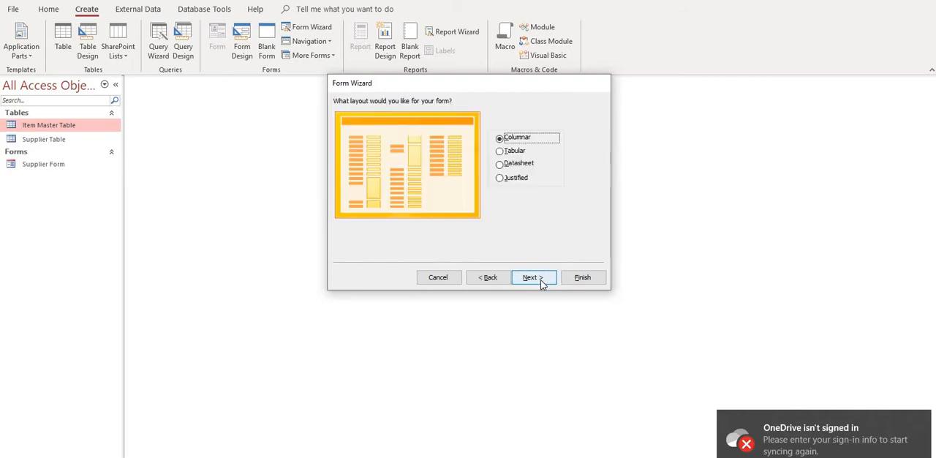
Give the form the Datasheet layout and the title Item Master Form, finish the wizard and close the form
left_click(514, 164)
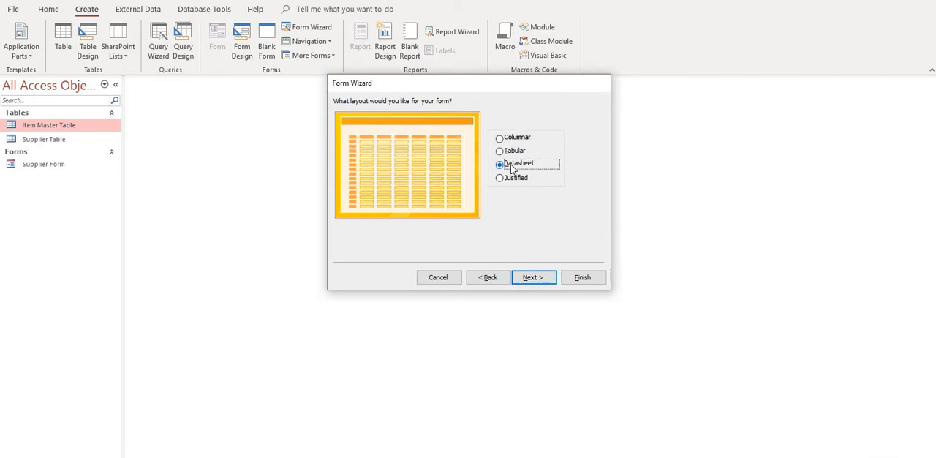
left_click(546, 277)
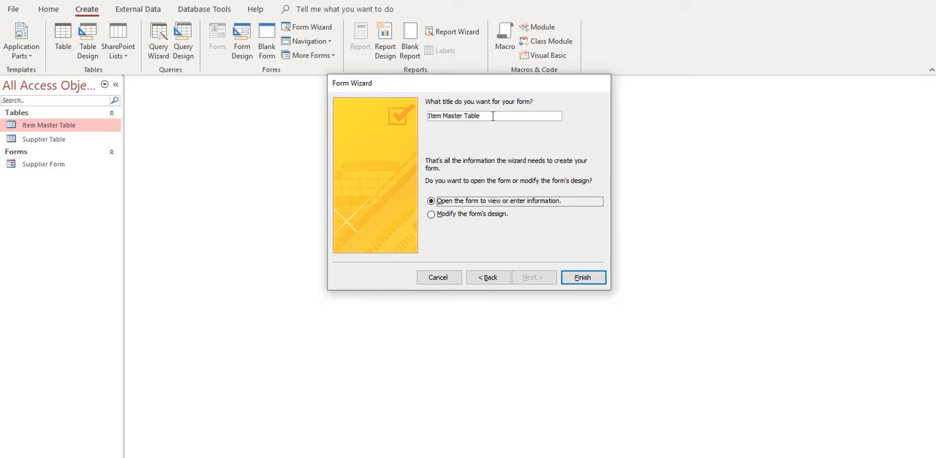
left_click(492, 115)
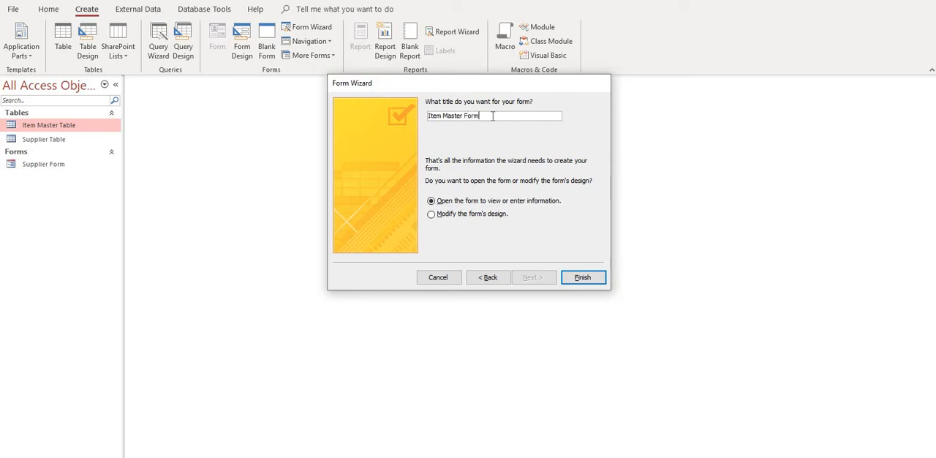
left_click(579, 277)
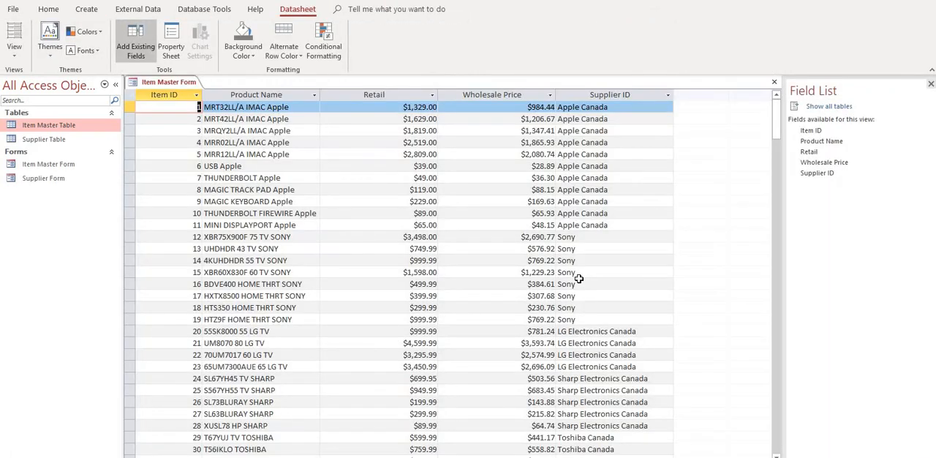
left_click(774, 81)
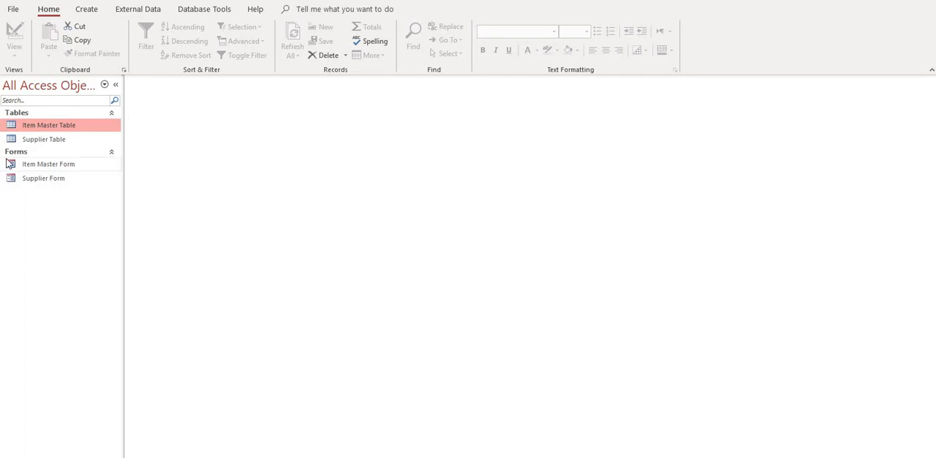
Reopen the Item Master Form and switch it to Form View
double_click(33, 168)
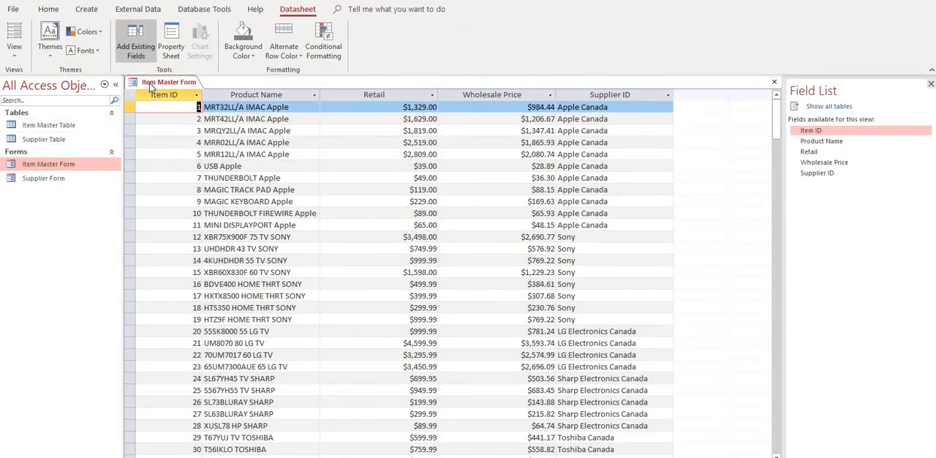
right_click(150, 82)
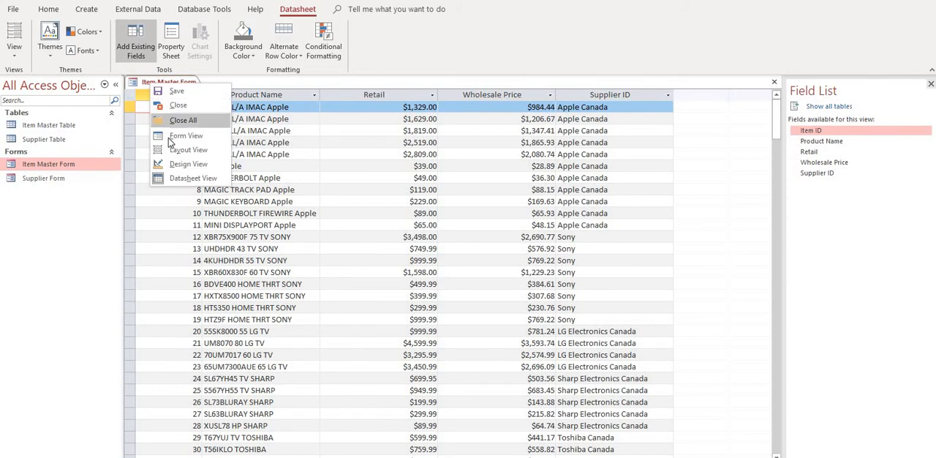
left_click(168, 137)
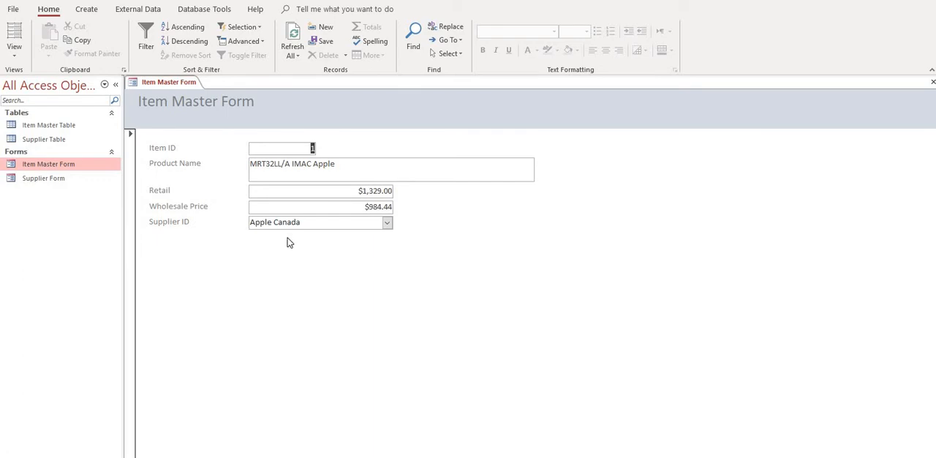
Step through the fields of the Item Master Form's first five records up to item 5's Supplier ID
key("Tab")
key("Tab")
key("Tab")
key("Tab")
key("Tab")
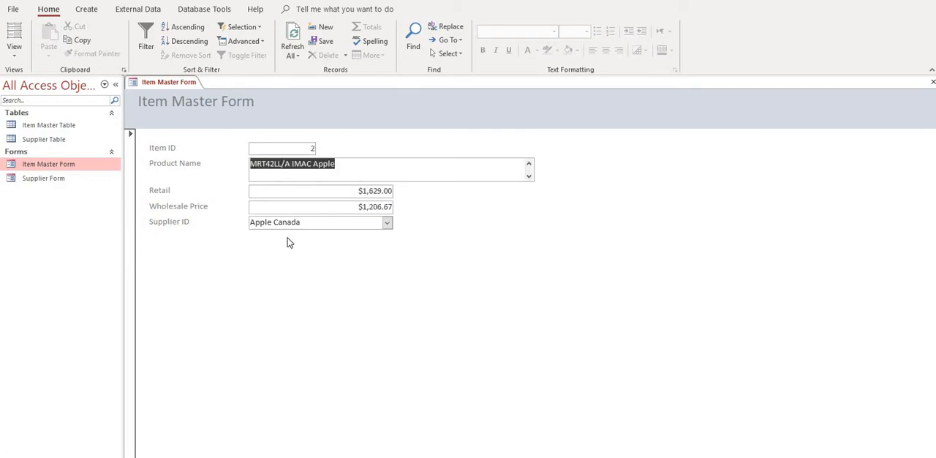
key("Tab")
key("Tab")
key("Tab")
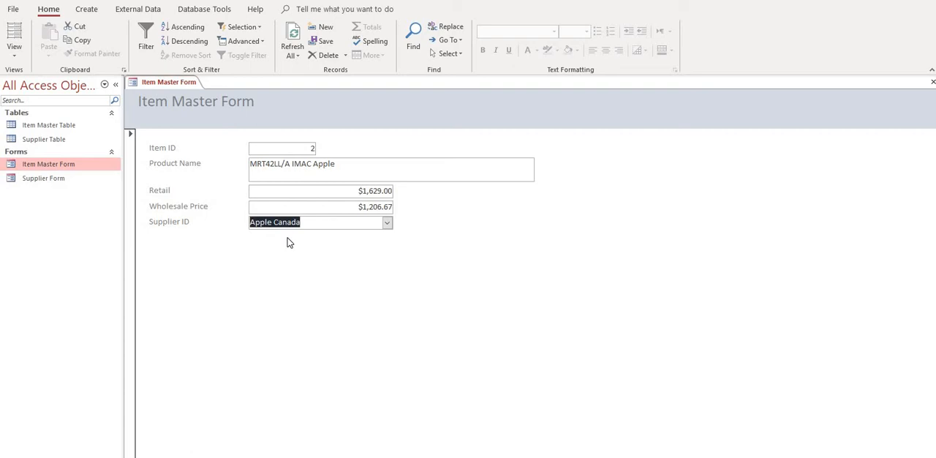
key("Tab")
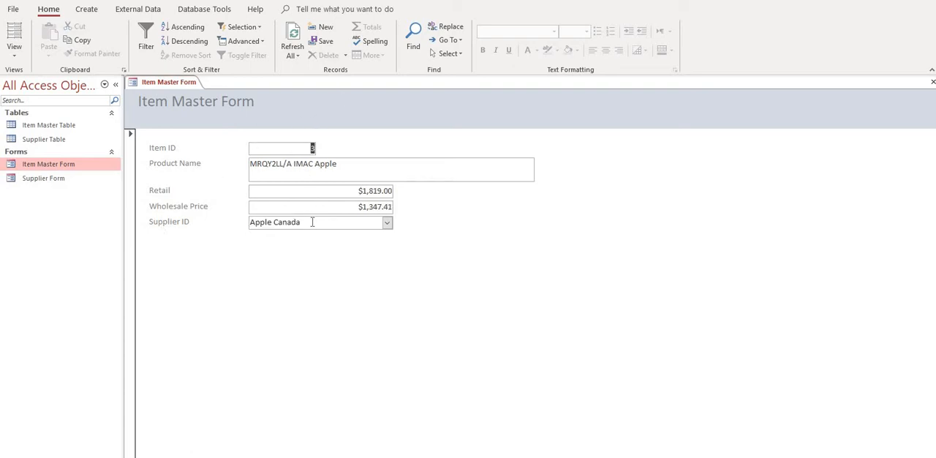
key("Tab")
key("Tab")
key("Tab")
key("Tab")
key("Tab")
key("Tab")
key("Tab")
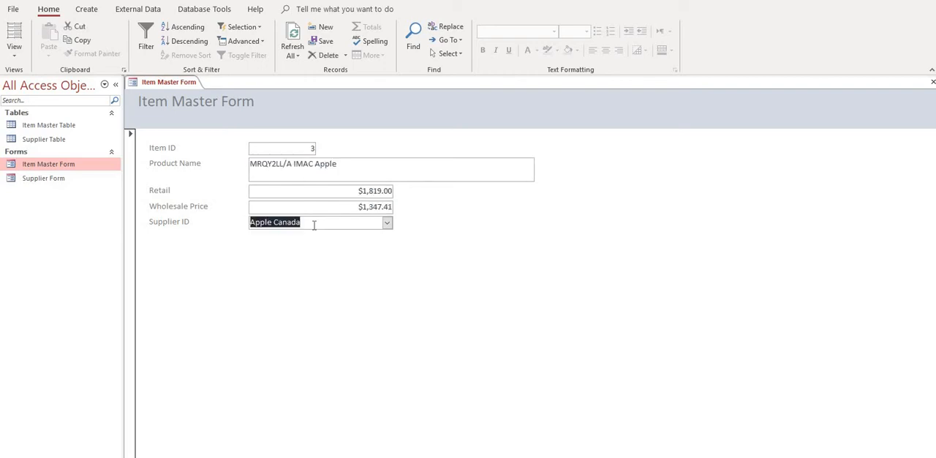
key("Tab")
key("Tab")
key("Tab")
key("Tab")
key("Tab")
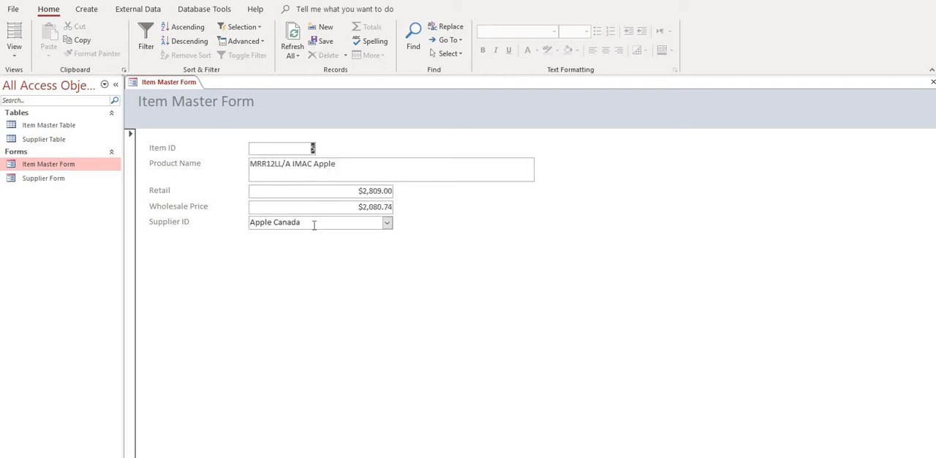
key("Tab")
key("Tab")
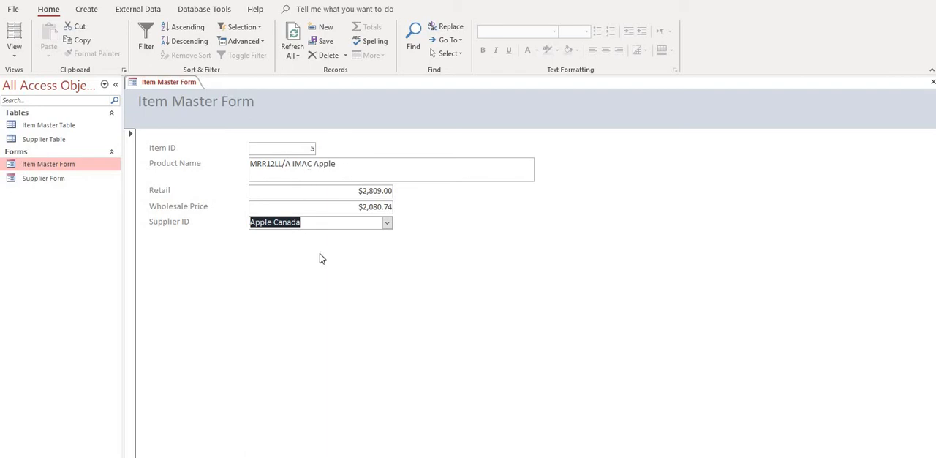
Pick Apple Canada as the supplier of item 5 and move on to the record of item 34
left_click(388, 224)
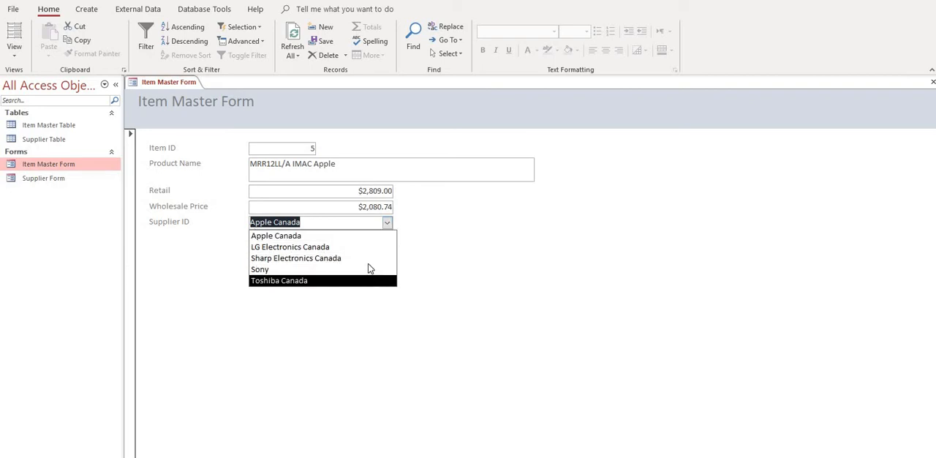
left_click(369, 236)
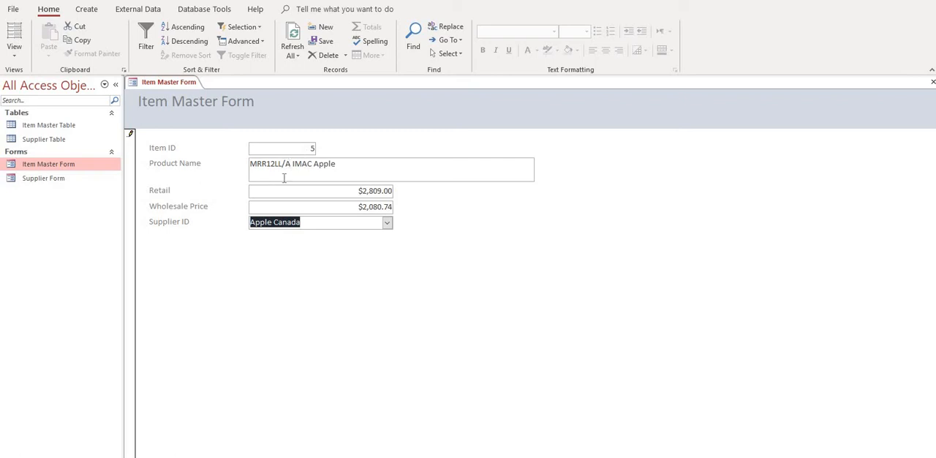
left_click(250, 456)
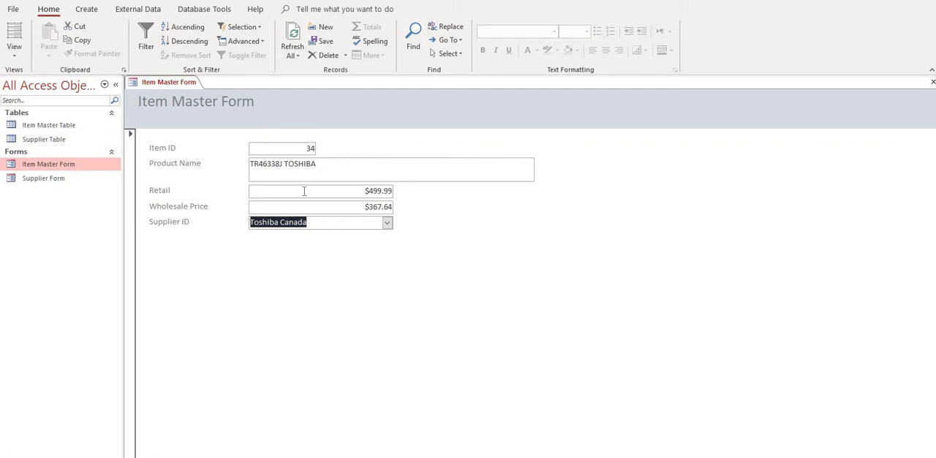
Save the Item Master Form and close it
right_click(172, 83)
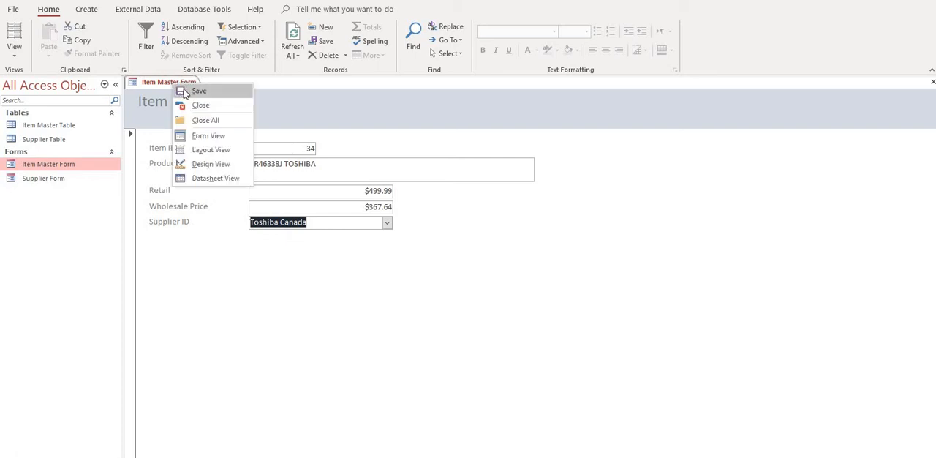
left_click(182, 92)
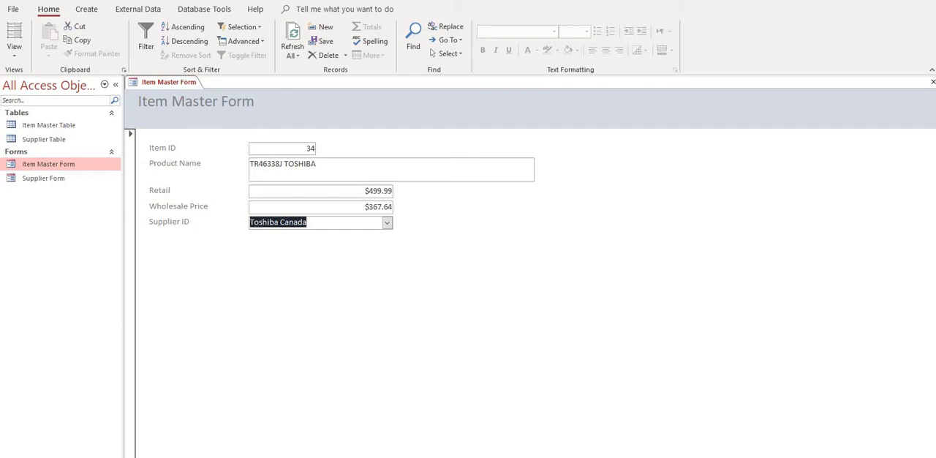
left_click(931, 83)
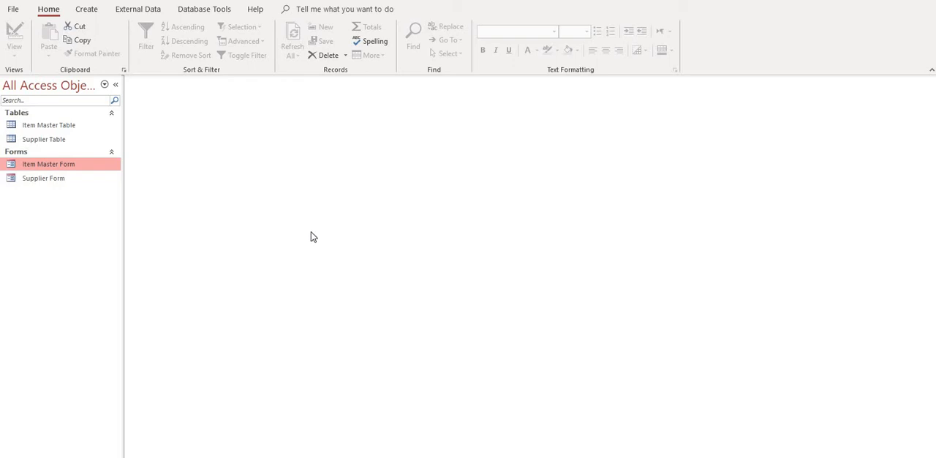
Create a form directly from the Supplier Table, with its related items in a subform
left_click(49, 145)
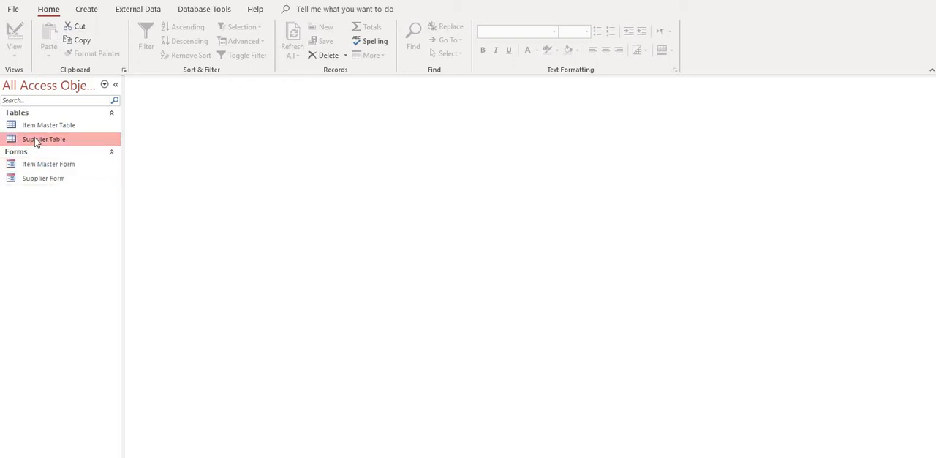
left_click(86, 14)
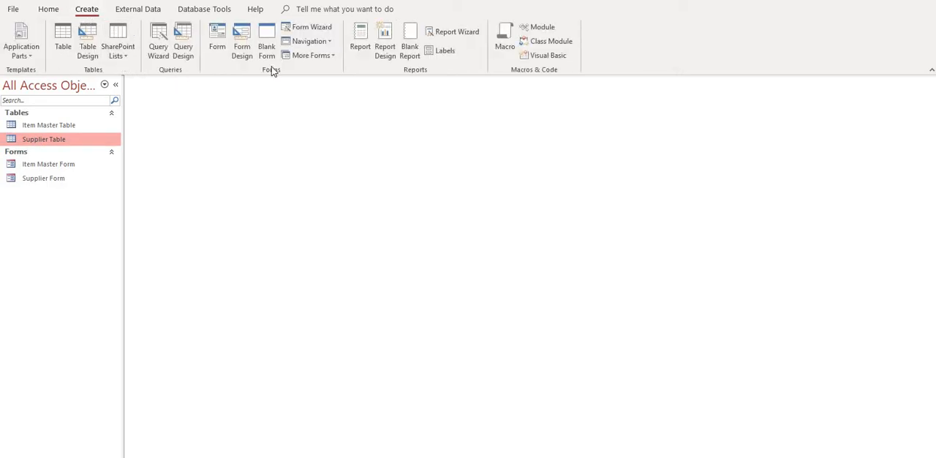
left_click(216, 38)
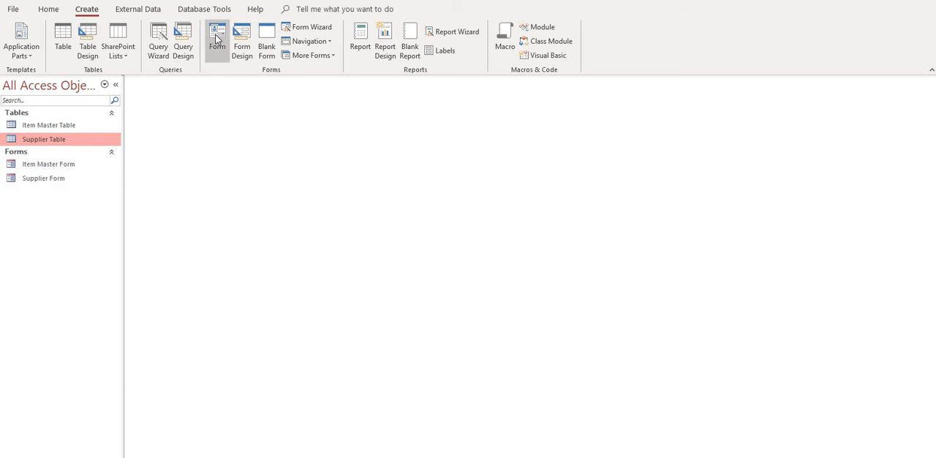
left_click(217, 38)
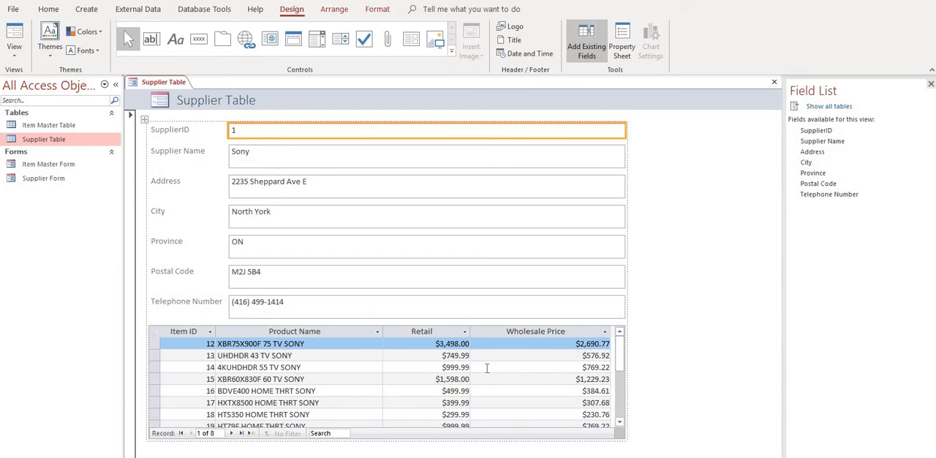
Resize the Wholesale Price column in the items subform so it reaches the subform's scroll bar
left_click(620, 422)
scroll(620, 422, "down", 1)
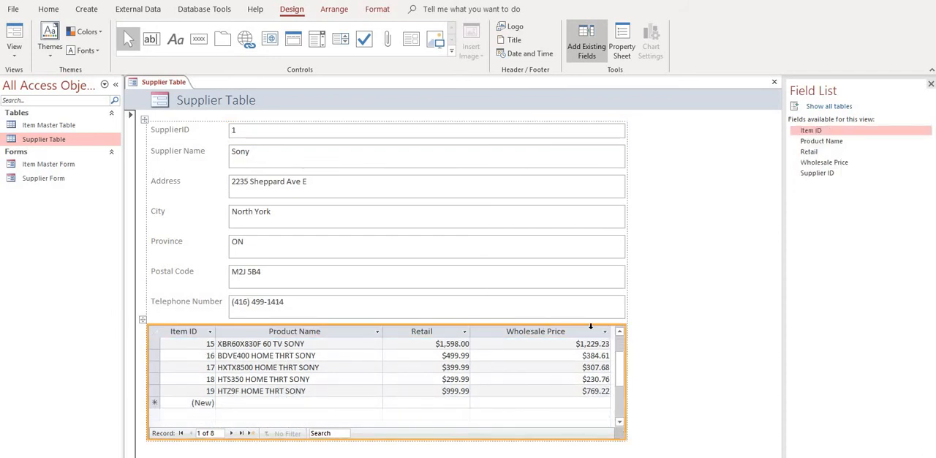
left_click_drag(606, 330, 558, 345)
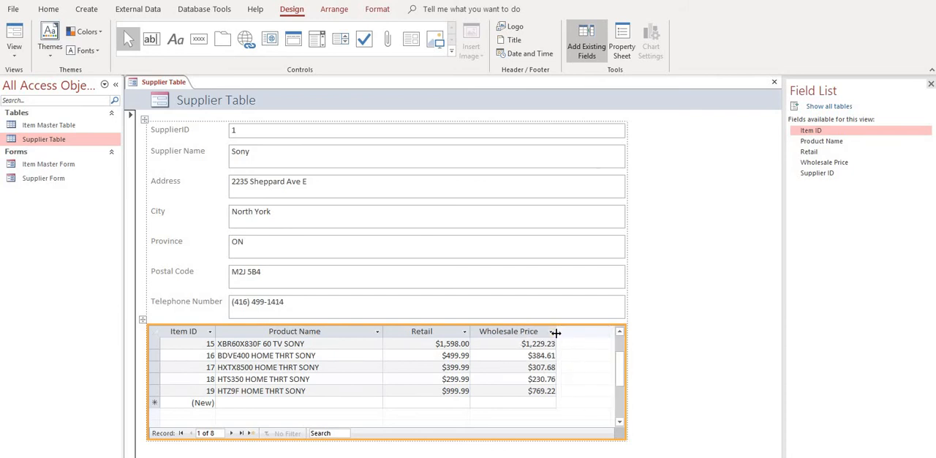
left_click_drag(617, 331, 611, 331)
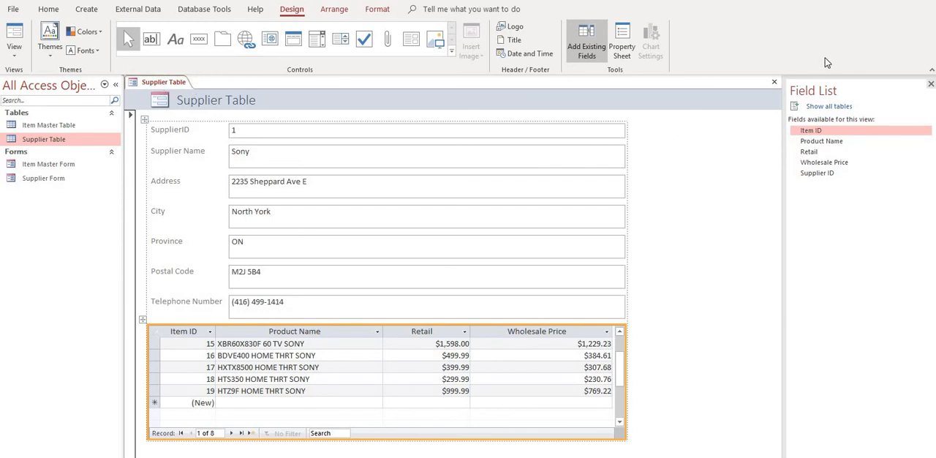
Close the new supplier form, saving it as Supplier Detail Form together with the changes to the Item Master Table
left_click(775, 84)
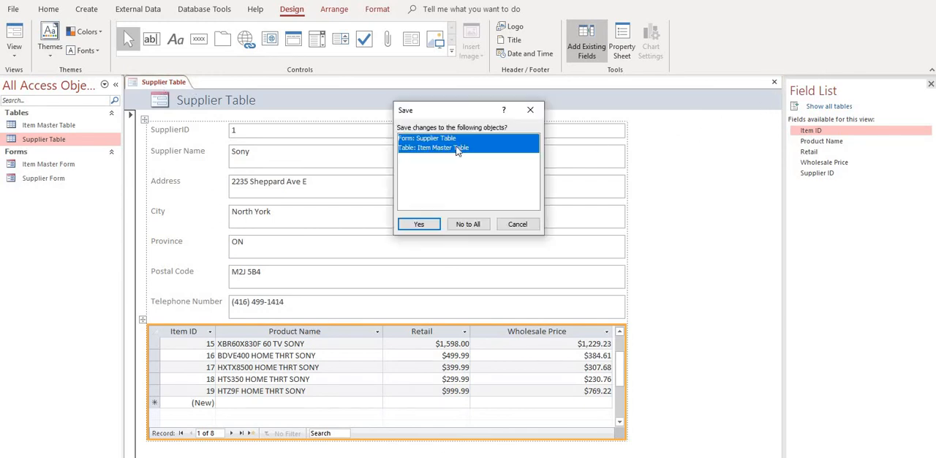
left_click(434, 224)
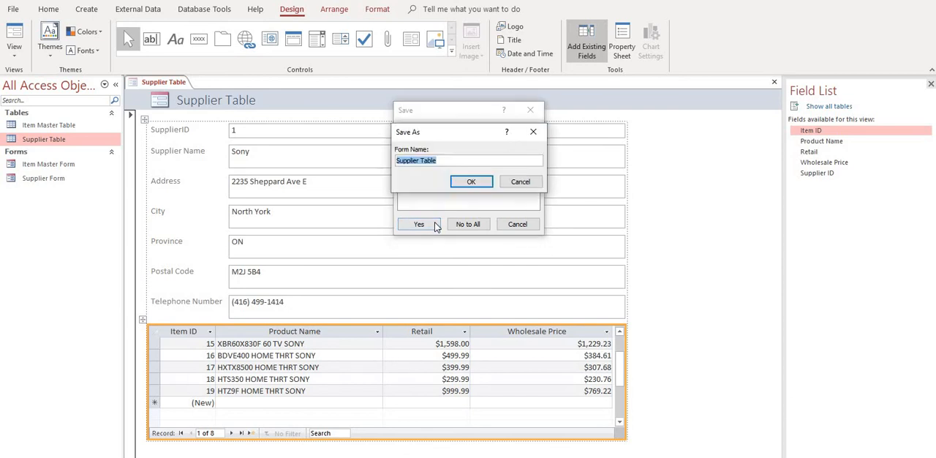
left_click(454, 162)
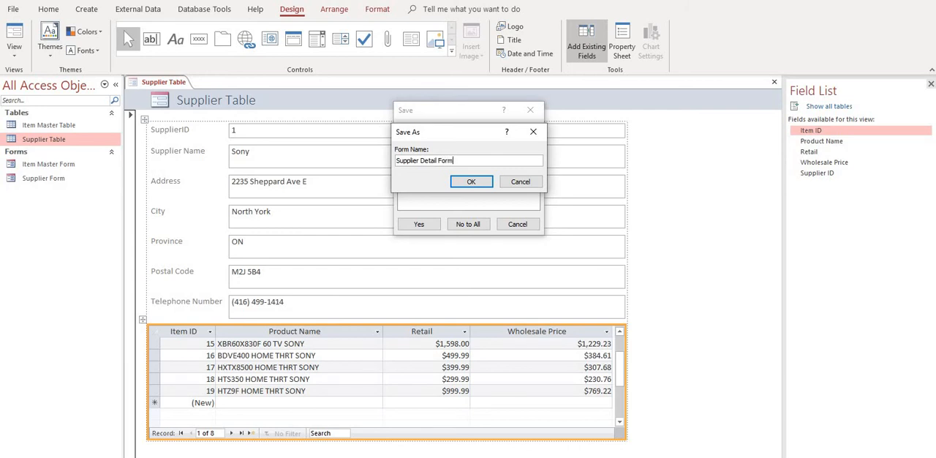
left_click(460, 184)
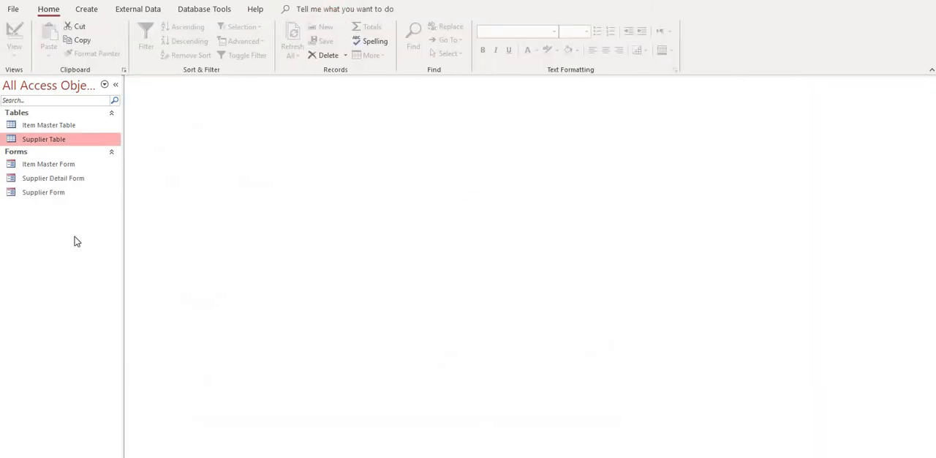
Open the Supplier Form to check its layout without the items subform, and close it
left_click(64, 197)
double_click(63, 199)
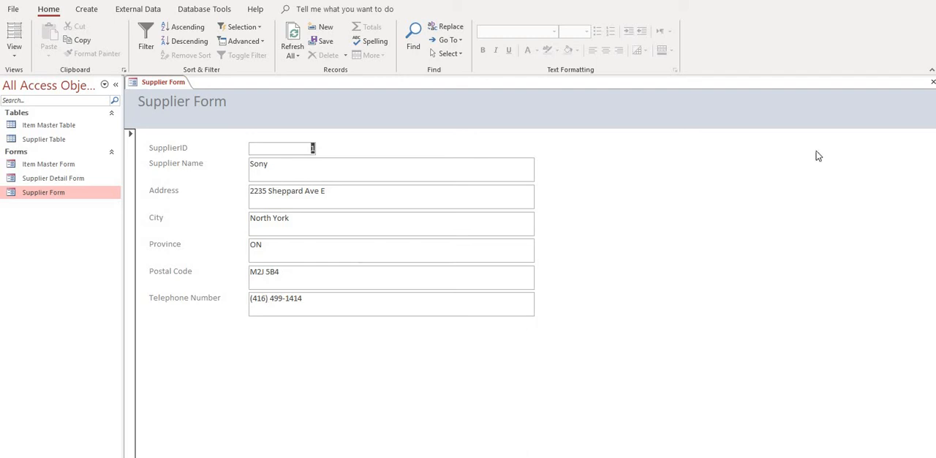
left_click(931, 83)
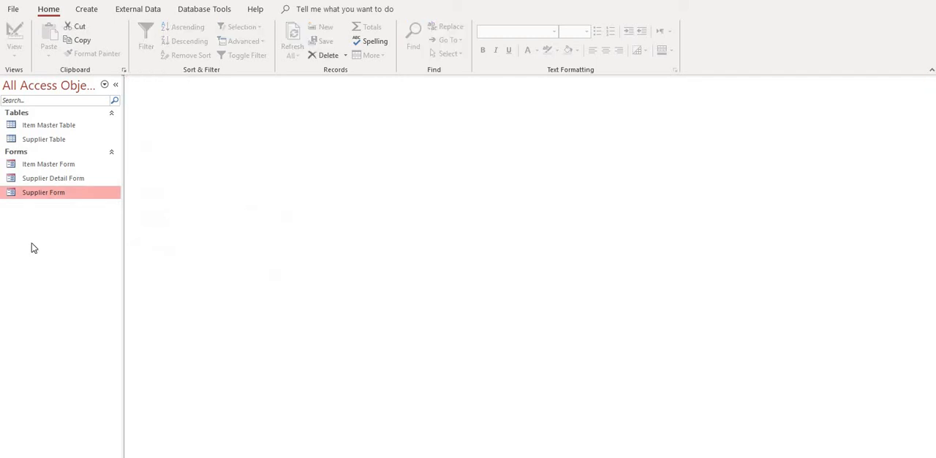
Open the Supplier Detail Form, restore the window to a smaller size to reach the record navigation, and view the second supplier's items
double_click(46, 182)
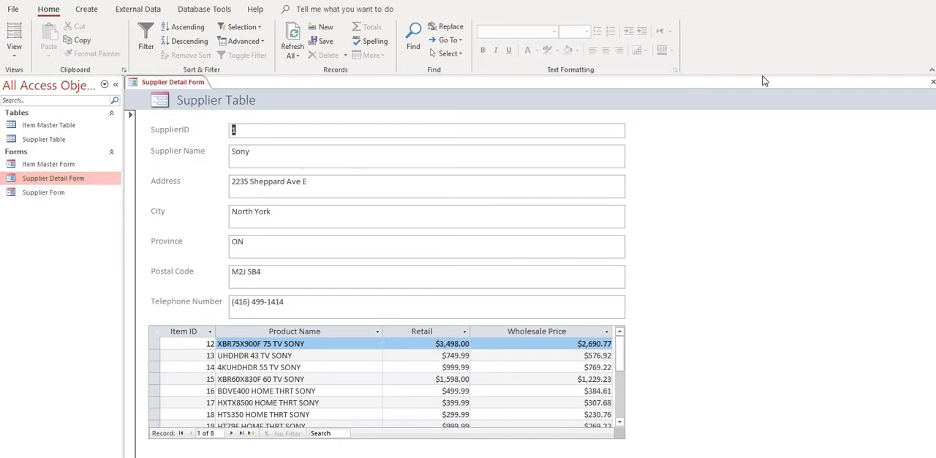
key("super+Down")
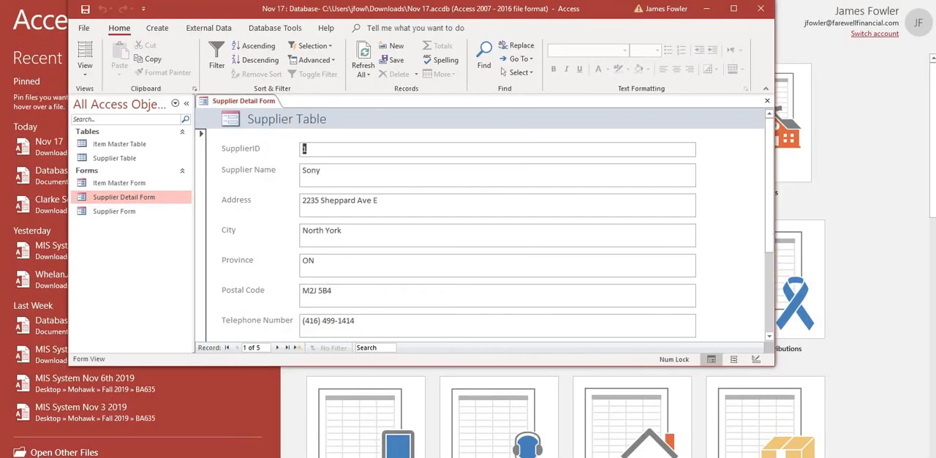
left_click_drag(766, 131, 758, 228)
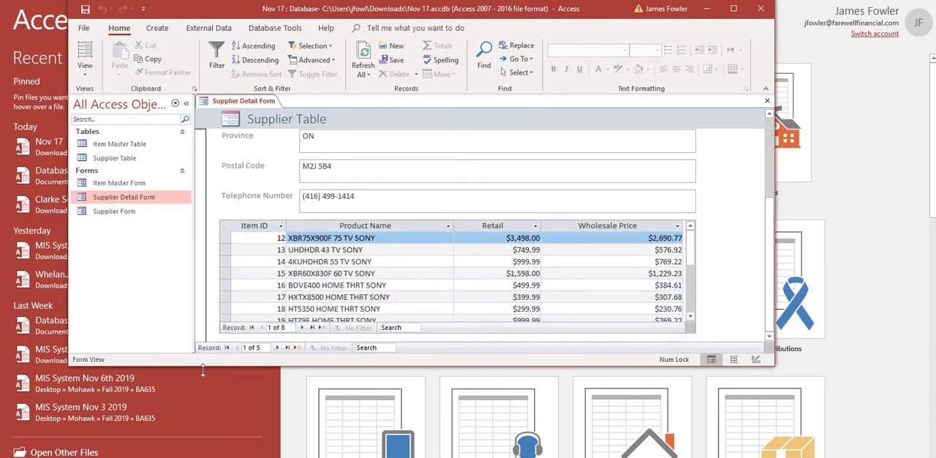
left_click(277, 347)
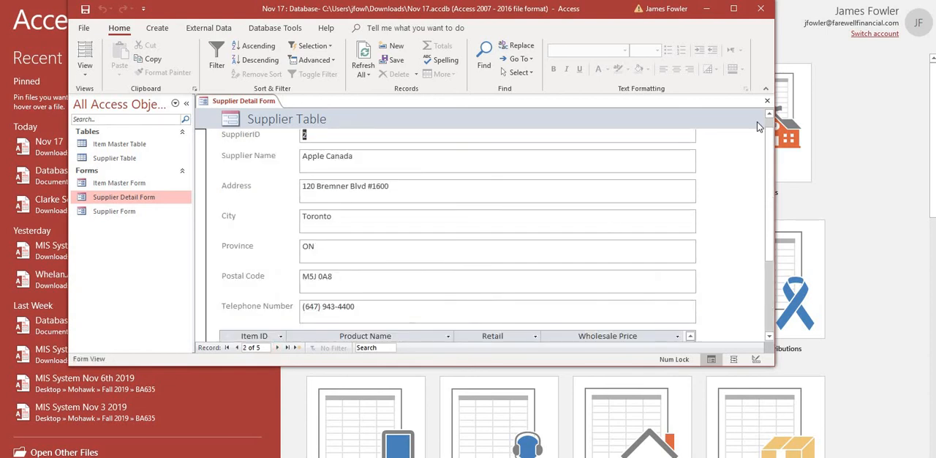
left_click_drag(769, 145, 776, 228)
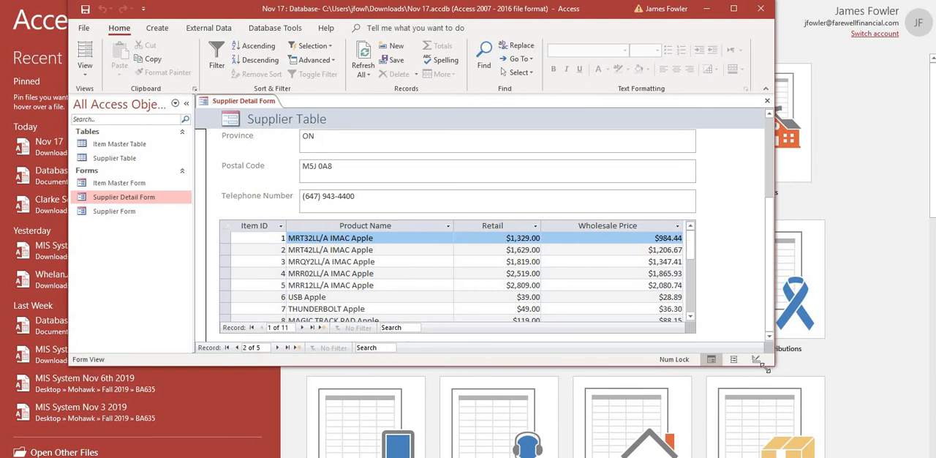
Enlarge the window and browse the supplier records with their items up to the last supplier and back to the first
left_click_drag(774, 365, 927, 450)
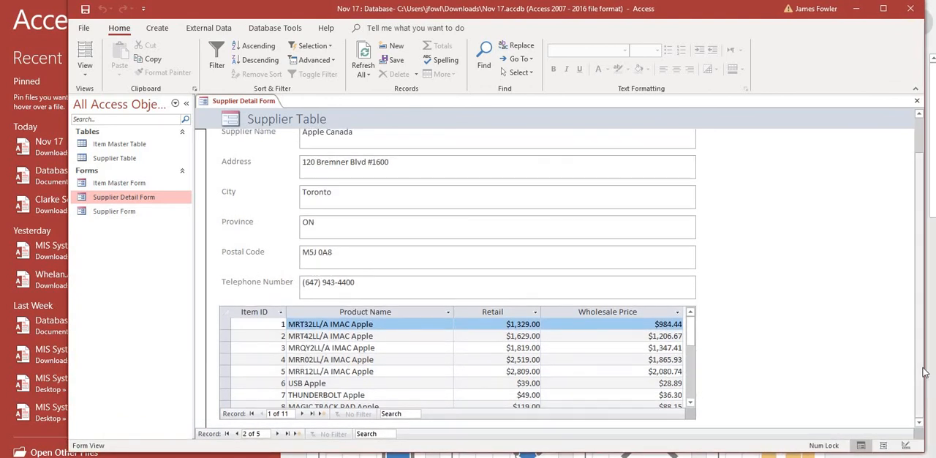
scroll(910, 278, "up", 2)
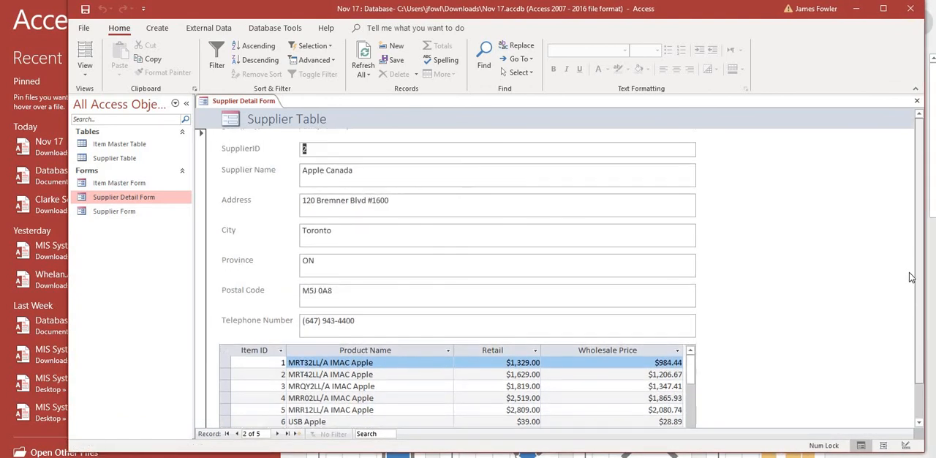
left_click(276, 433)
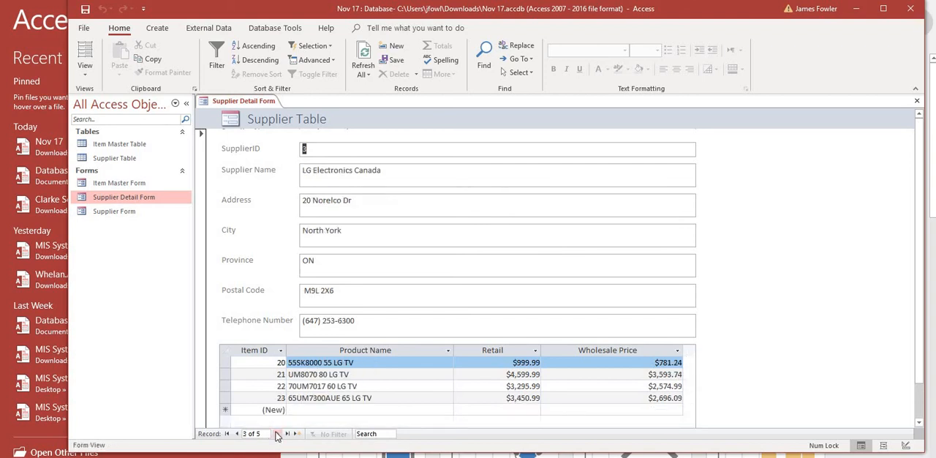
left_click(277, 434)
left_click(278, 433)
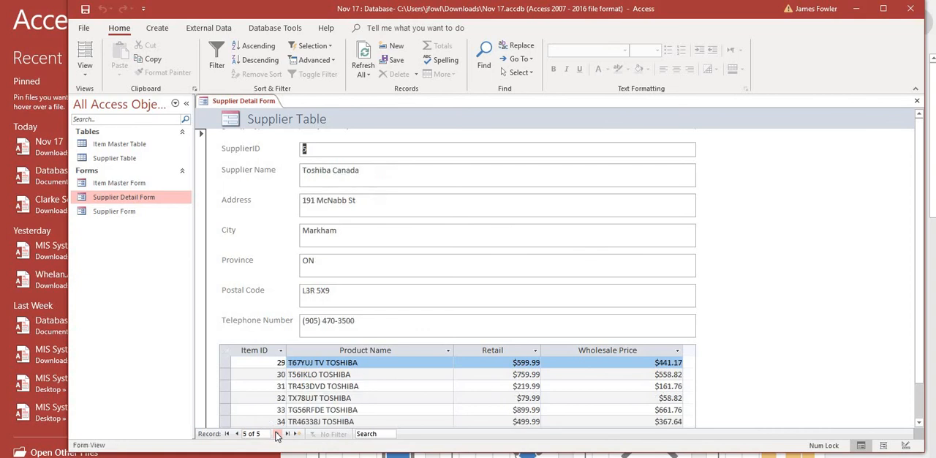
left_click(239, 434)
left_click(239, 434)
left_click(238, 434)
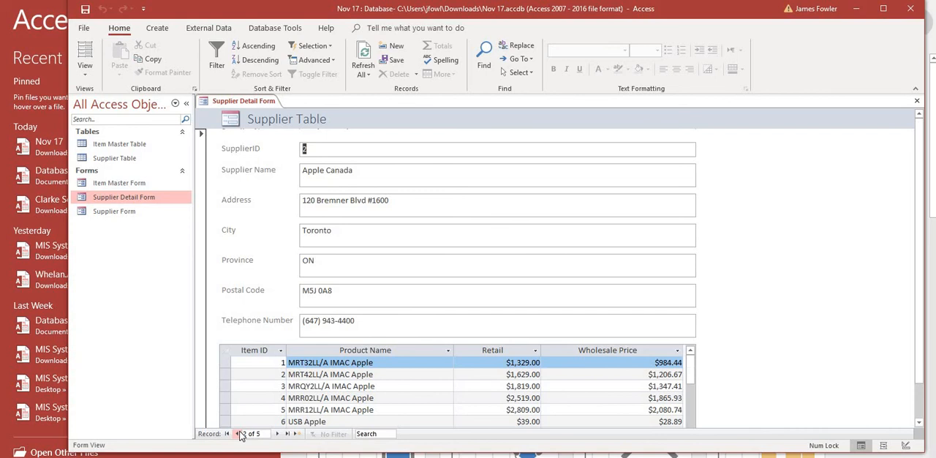
left_click(239, 433)
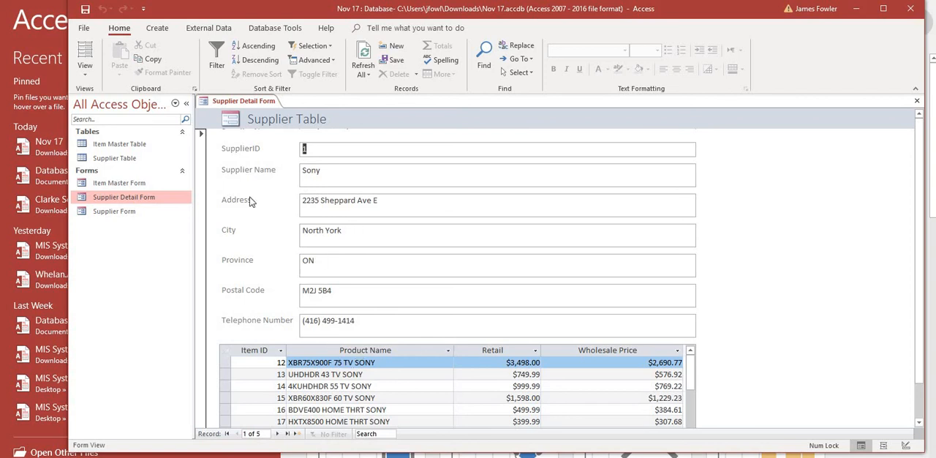
Maximize the window, and save and close the Supplier Detail Form
left_click(883, 10)
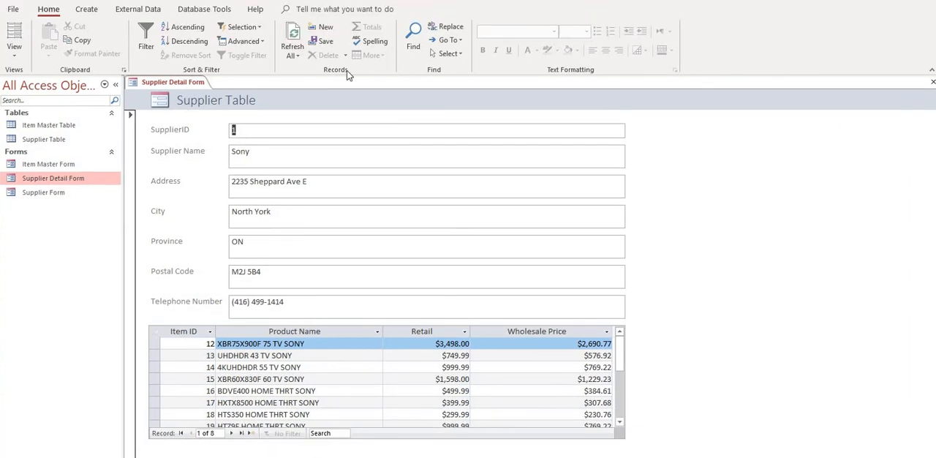
right_click(169, 82)
left_click(189, 87)
left_click(932, 81)
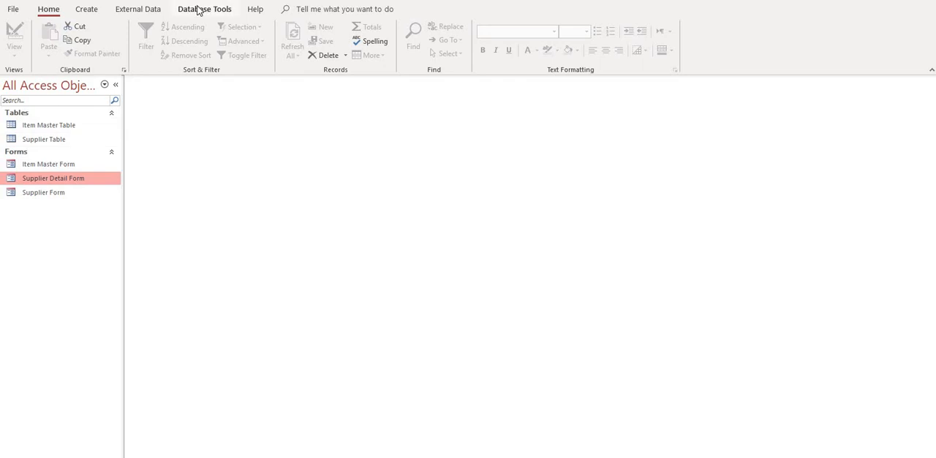
Open the database relationships diagram to review the link between the Supplier Table and the Item Master Table
left_click(199, 9)
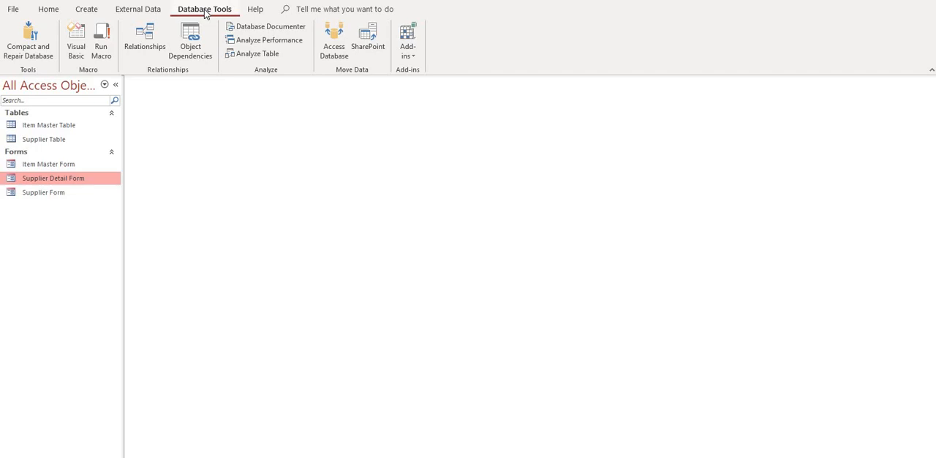
left_click(155, 36)
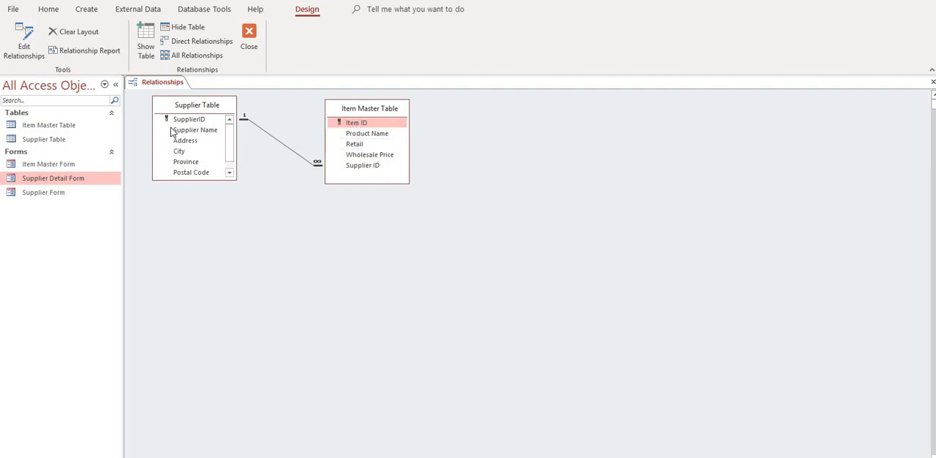
right_click(175, 86)
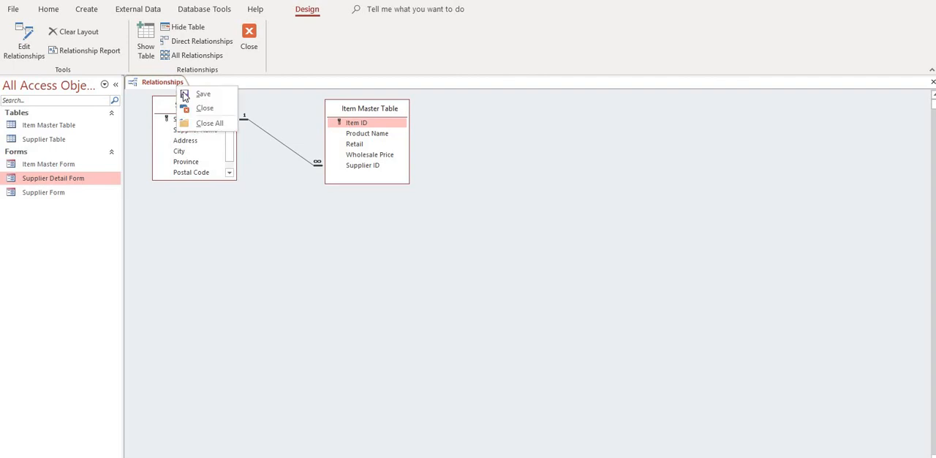